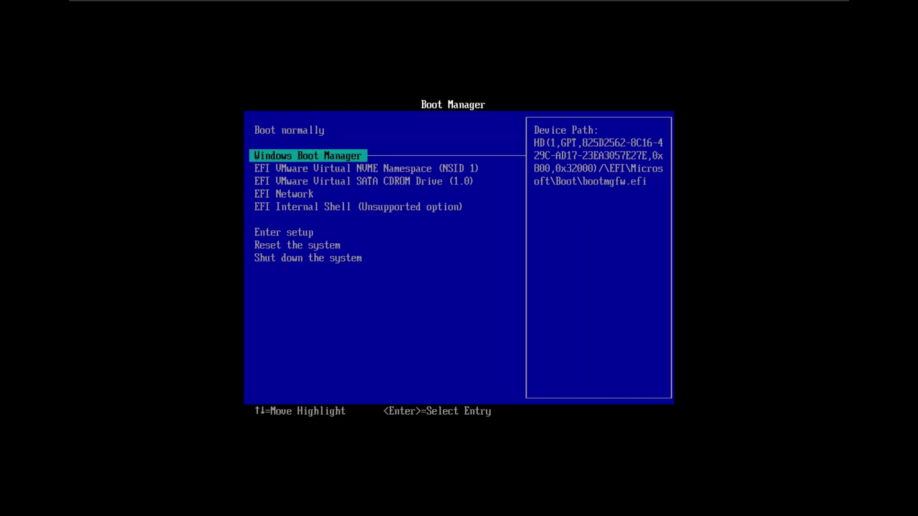
- Select 'Boot normally' in the VMware UEFI Boot Manager and boot into Windows 11
key("Down")
key("Down")
key("Down")
key("Down")
key("Down")
key("Down")
key("Down")
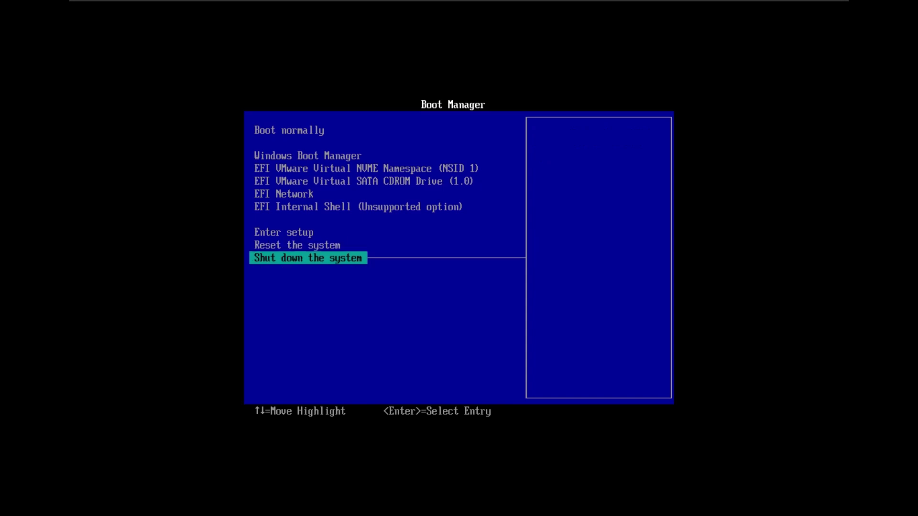
key("Up")
key("Up")
key("Up")
key("Up")
key("Up")
key("Up")
key("Up")
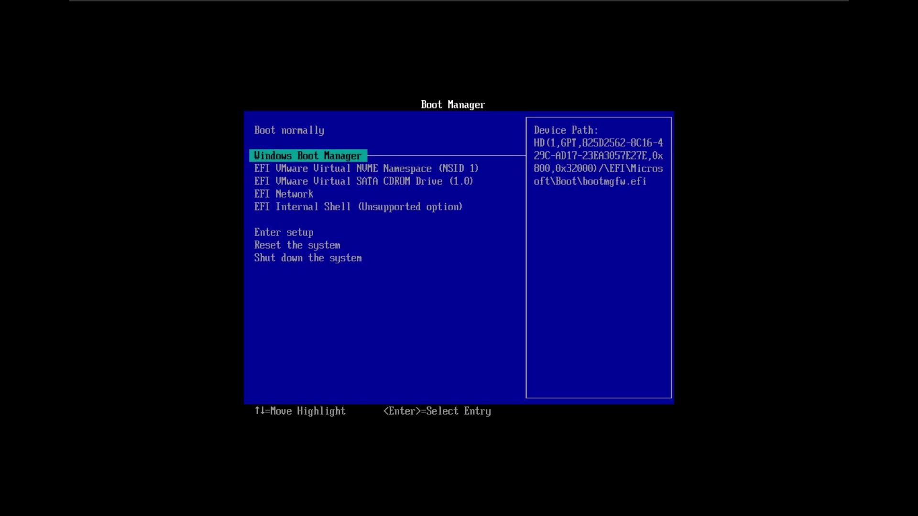
key("Down")
key("Down")
key("Down")
key("Down")
key("Down")
key("Down")
key("Down")
key("Up")
key("Up")
key("Up")
key("Up")
key("Up")
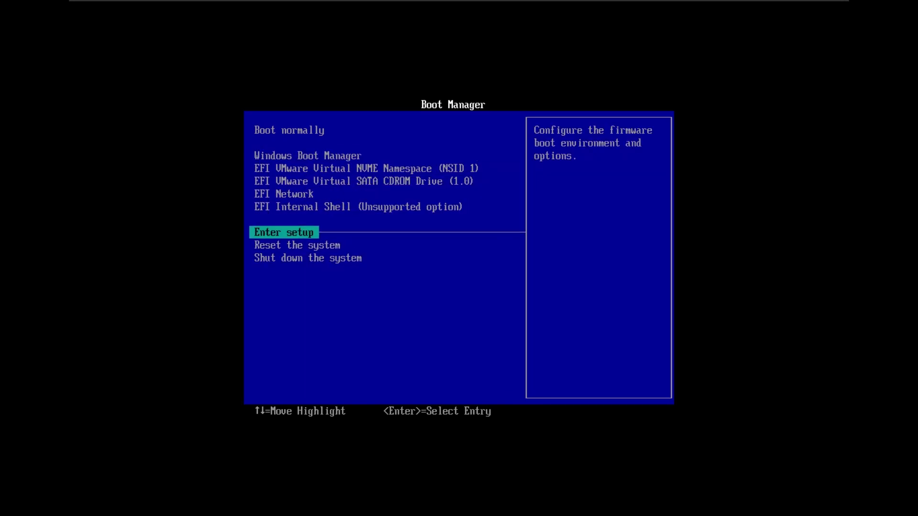
key("Up")
key("Up")
key("Up")
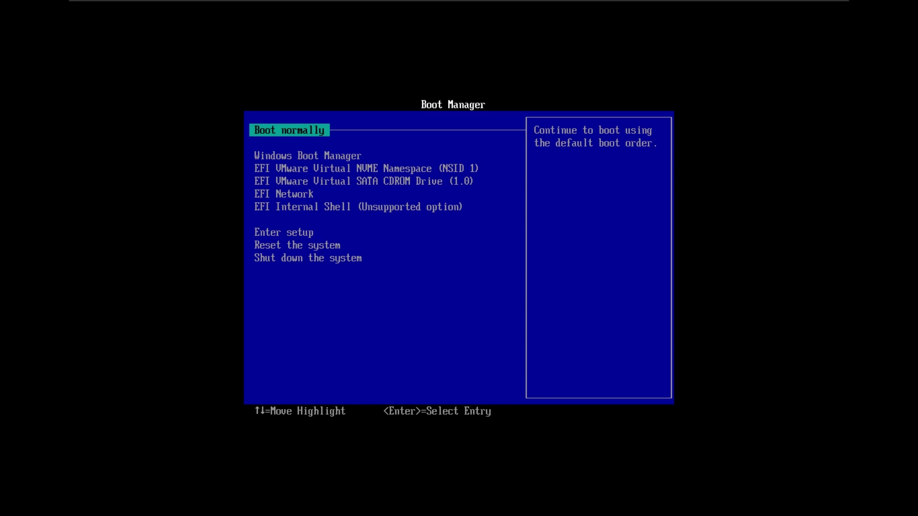
key("Return")
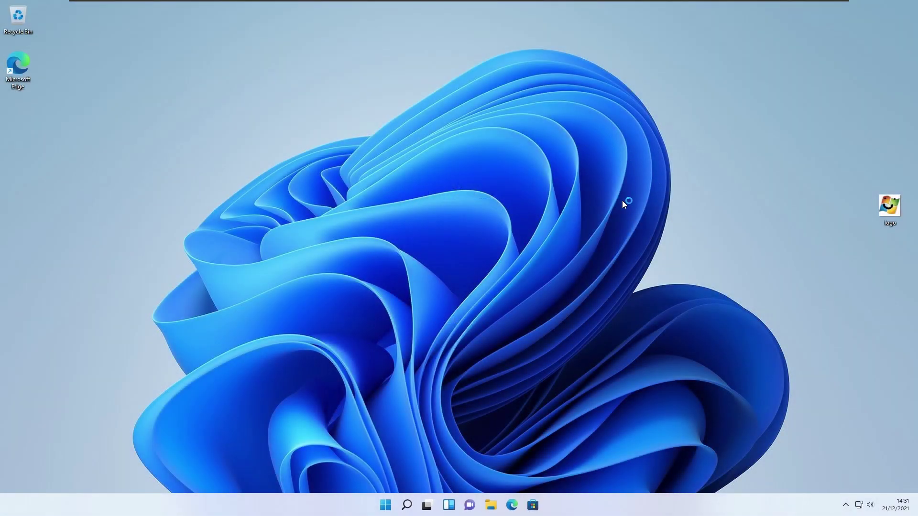
left_click_drag(354, 106, 549, 456)
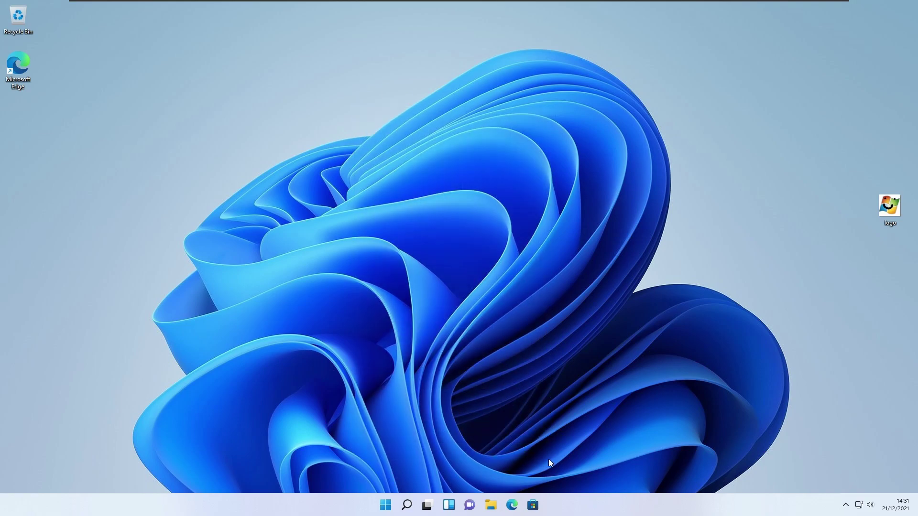
left_click(382, 507)
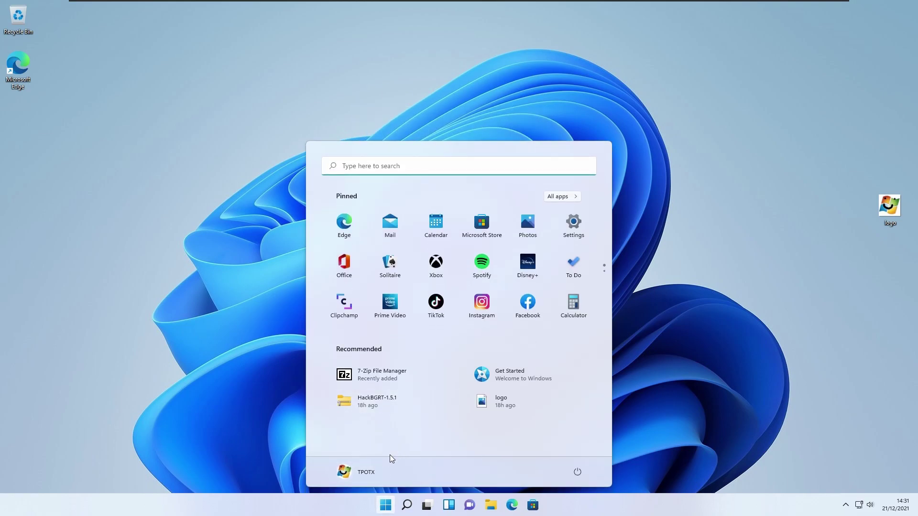
left_click(350, 228)
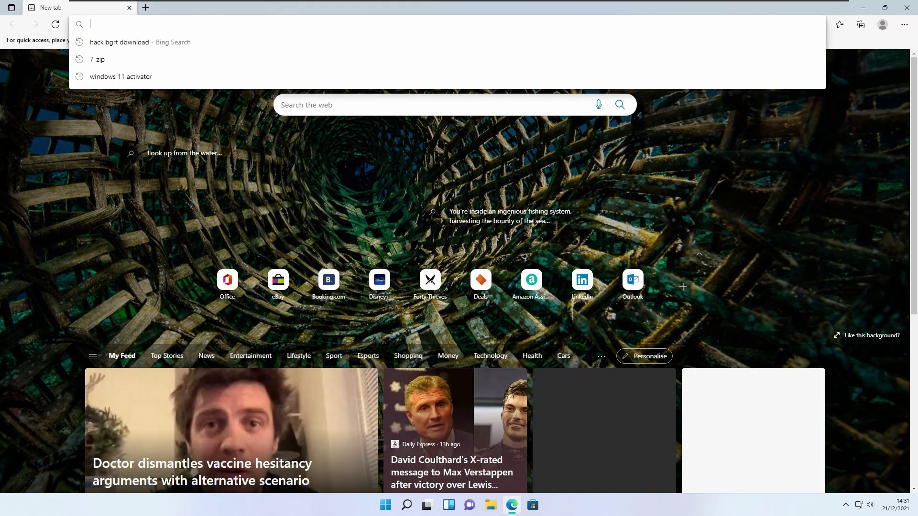
left_click(215, 24)
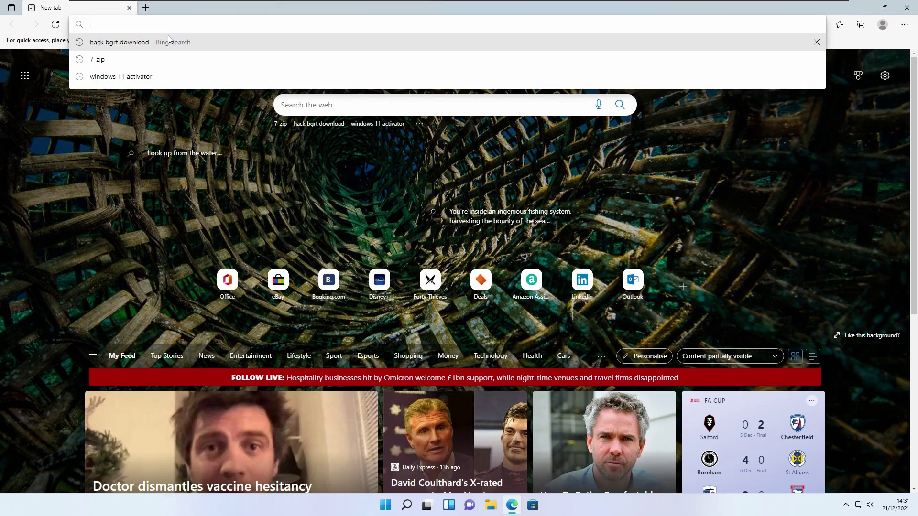
left_click(119, 42)
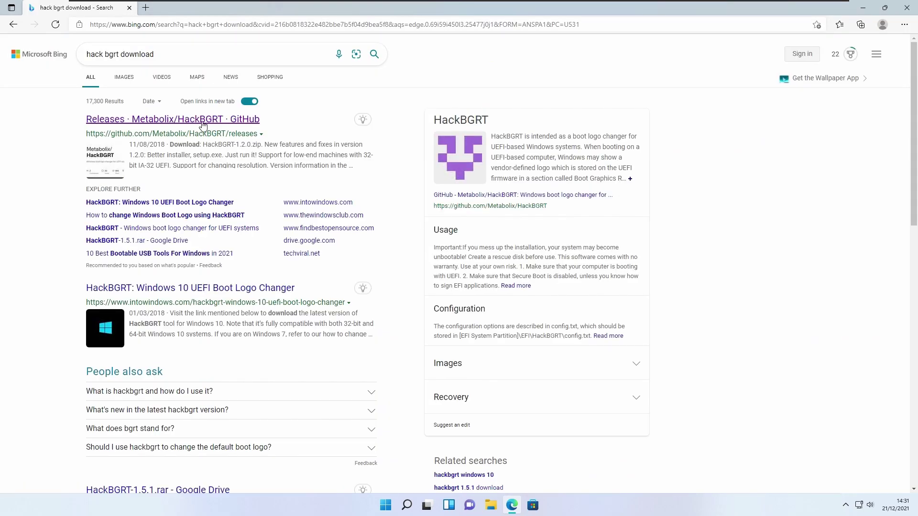
left_click(203, 123)
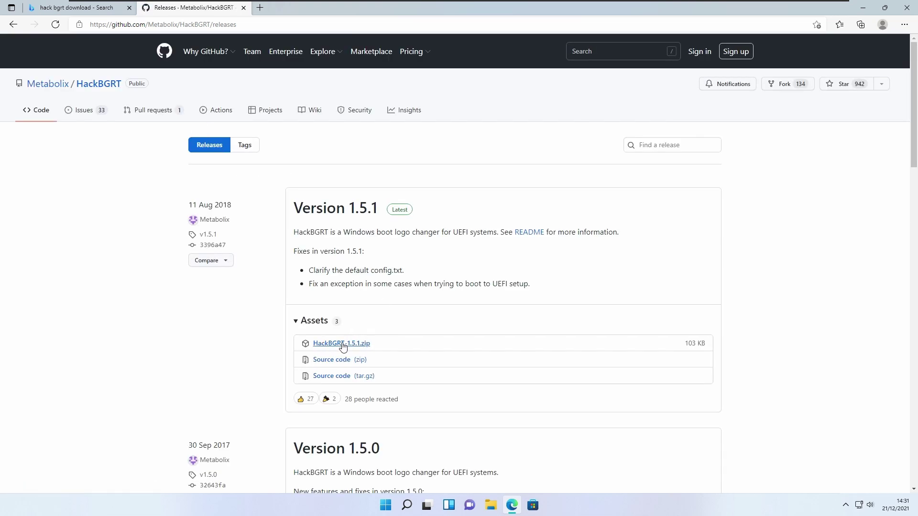
left_click_drag(898, 76, 794, 167)
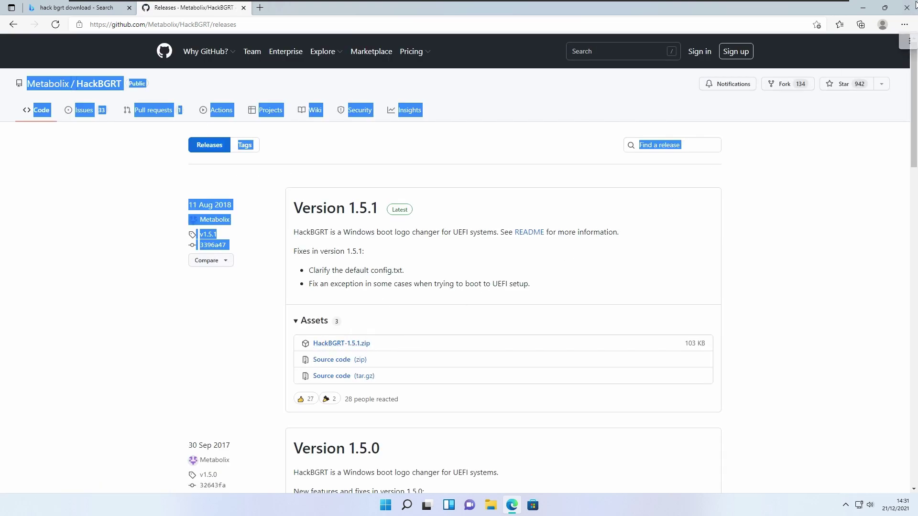
left_click(840, 172)
left_click(906, 8)
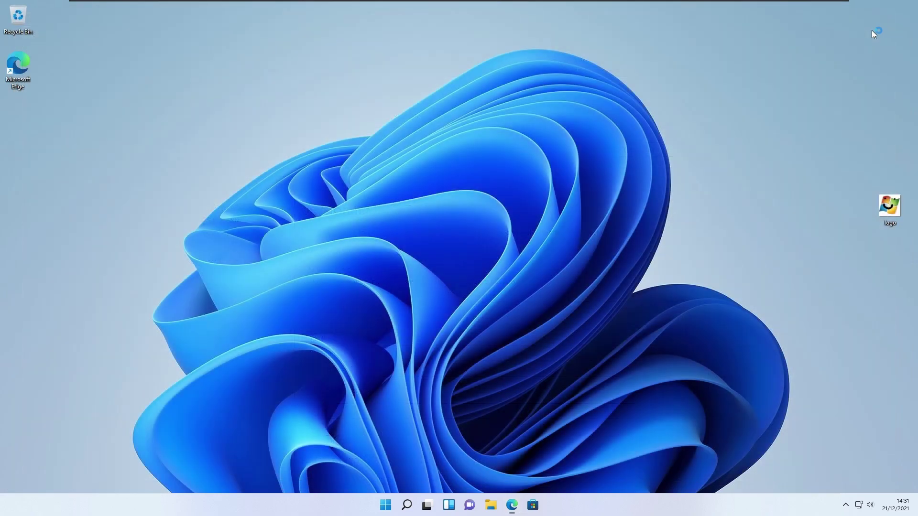
- Run setup from Downloads > HackBGRT-1.5.1 > HackBGRT-1.5.1 with administrator rights
left_click(491, 505)
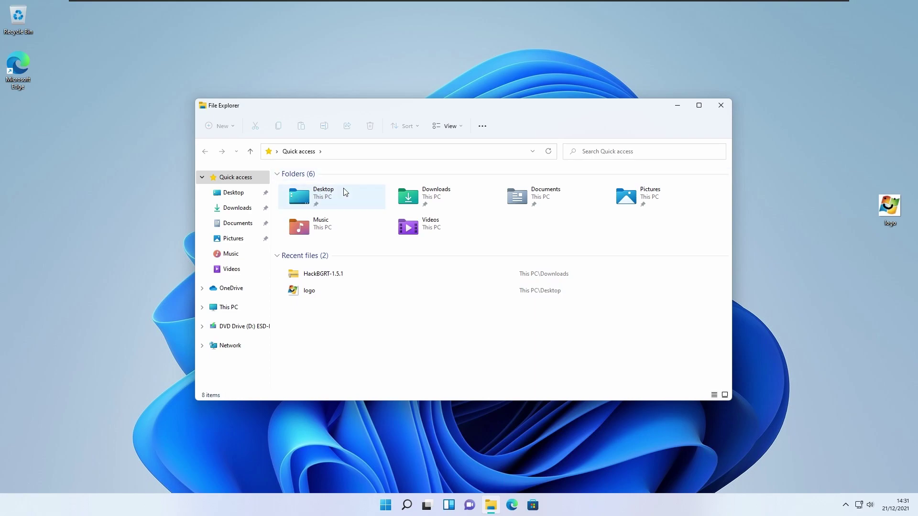
double_click(458, 206)
double_click(423, 213)
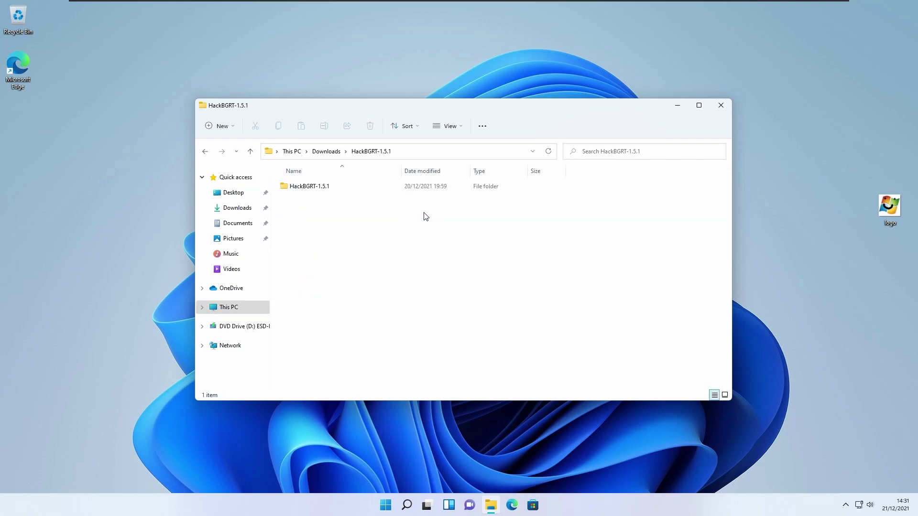
double_click(385, 187)
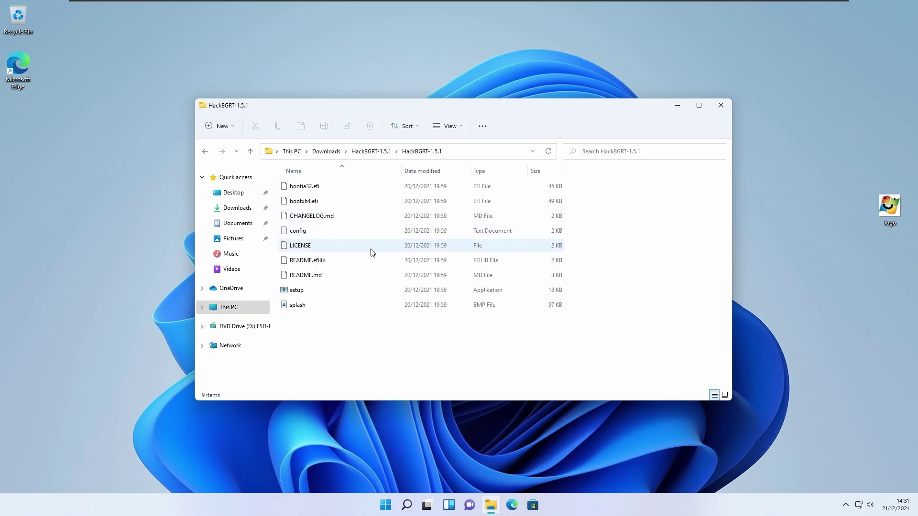
double_click(358, 299)
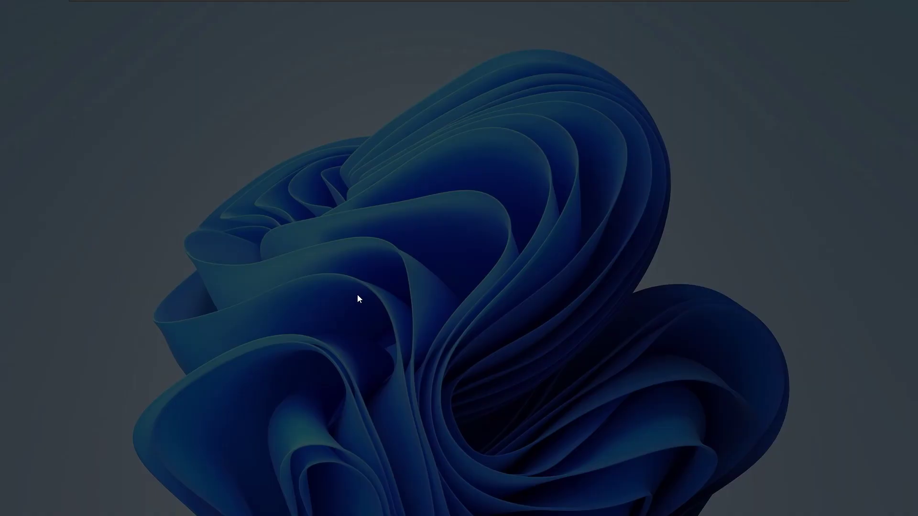
left_click(398, 333)
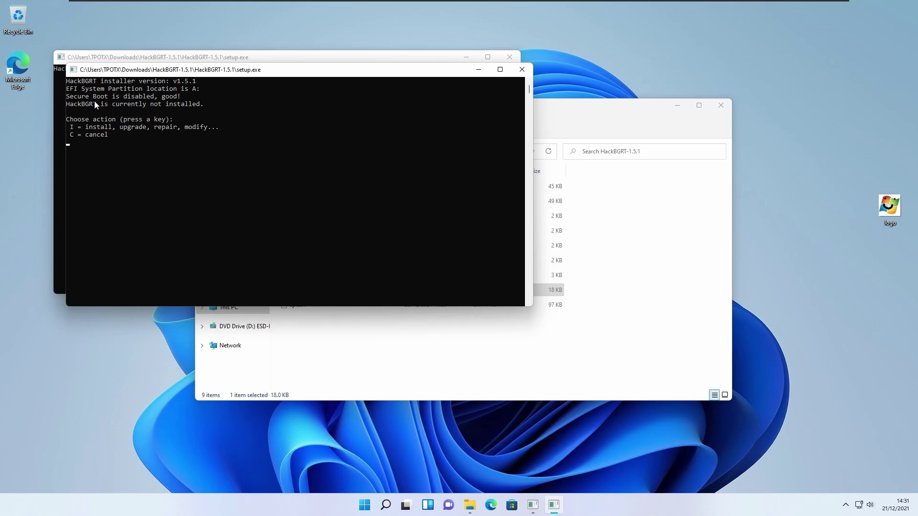
- Choose install (I) in the HackBGRT console, review config.txt, then close Notepad
left_click(101, 122)
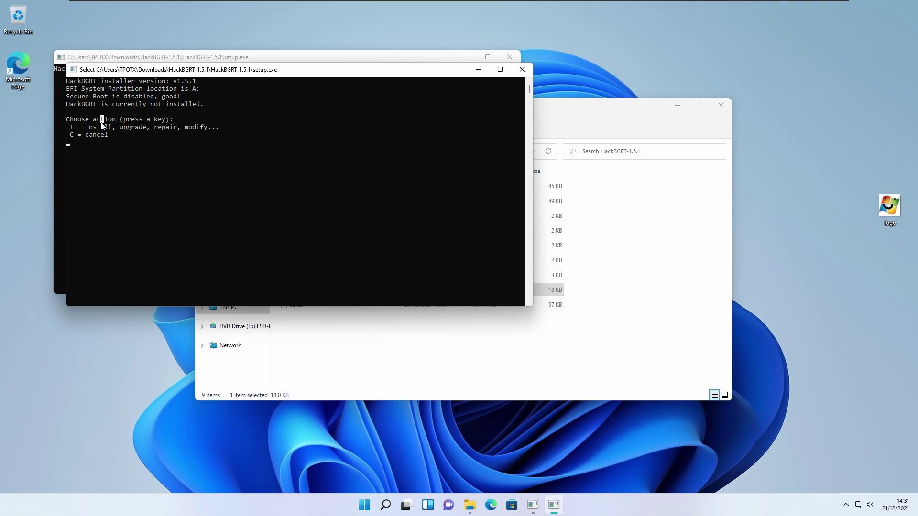
key("i")
scroll(419, 253, "down", 2)
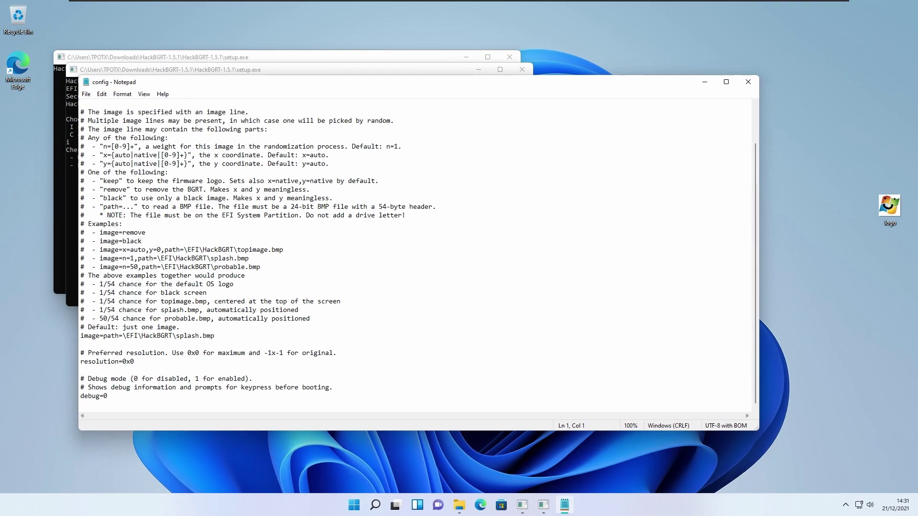
scroll(419, 253, "up", 4)
scroll(419, 253, "down", 4)
left_click(749, 80)
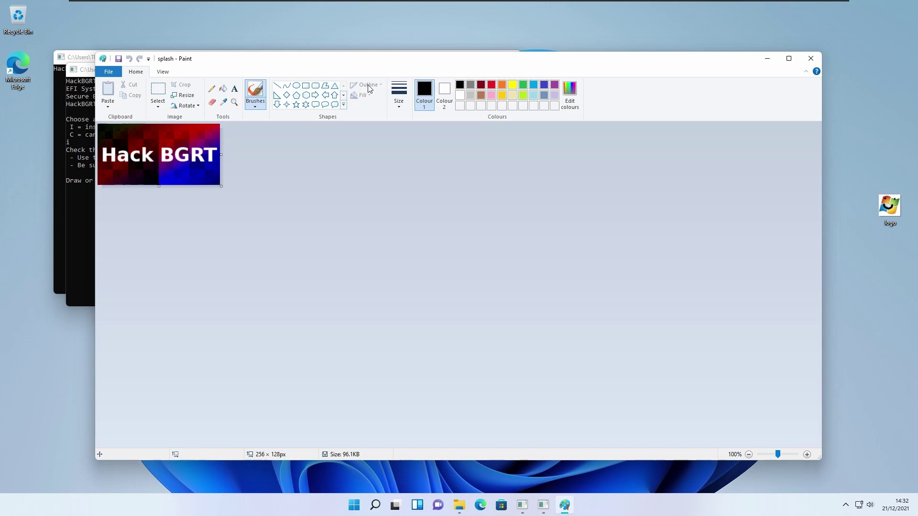
- Preview the logo file in Photos, then open it with Paint instead of the splash
left_click(509, 30)
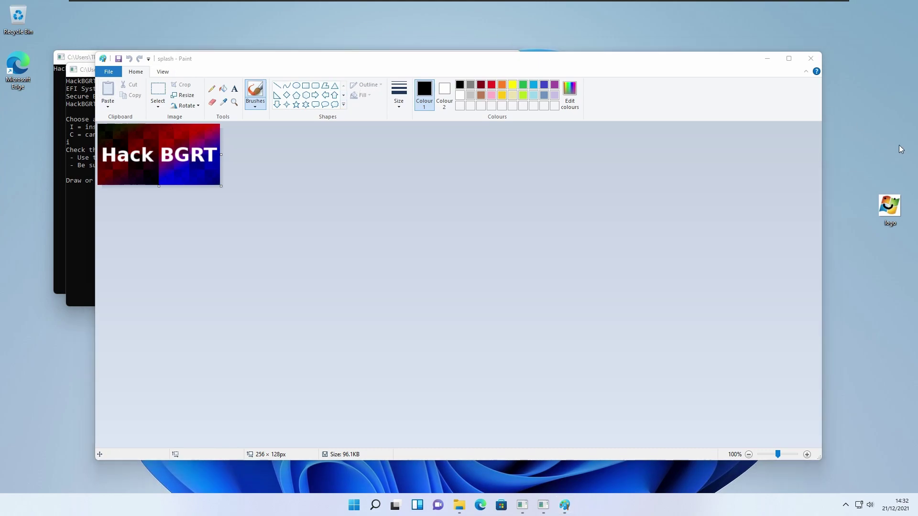
double_click(889, 212)
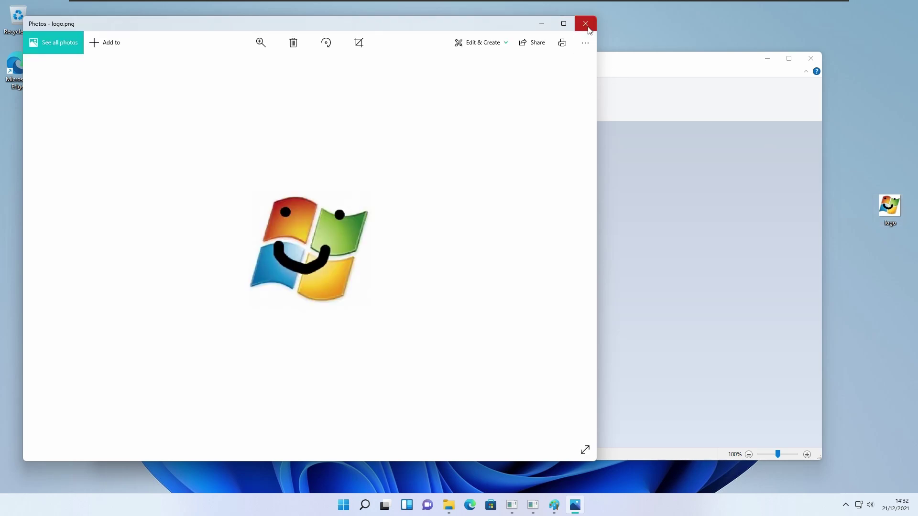
left_click(590, 30)
right_click(901, 214)
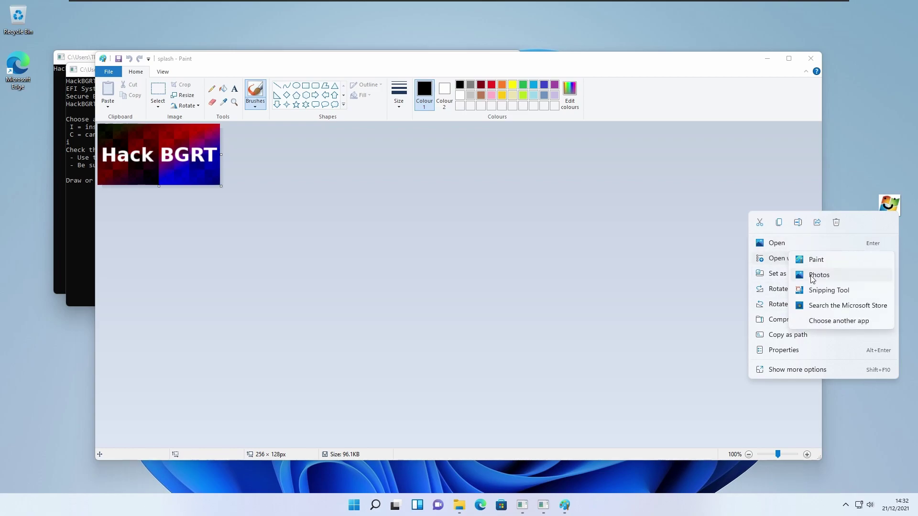
left_click(805, 264)
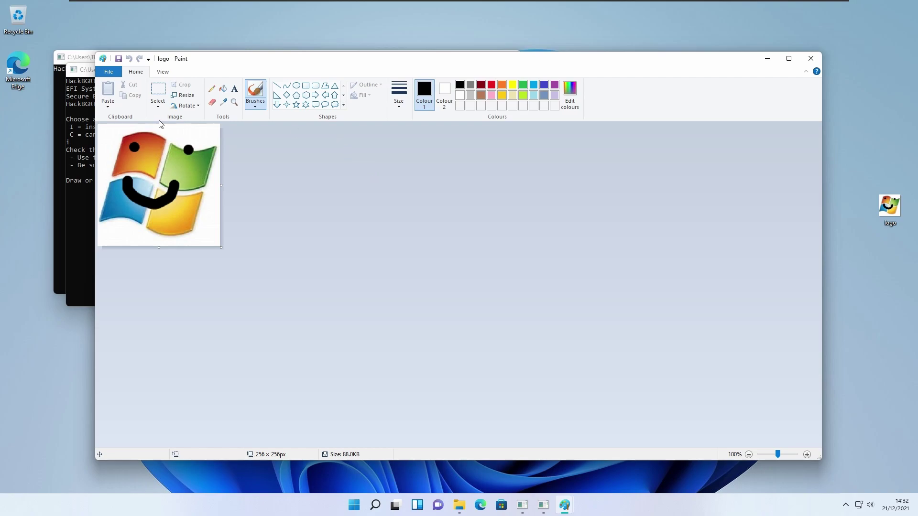
- Save the logo to the Desktop as a 24-bit Bitmap, accepting the transparency loss
left_click(111, 74)
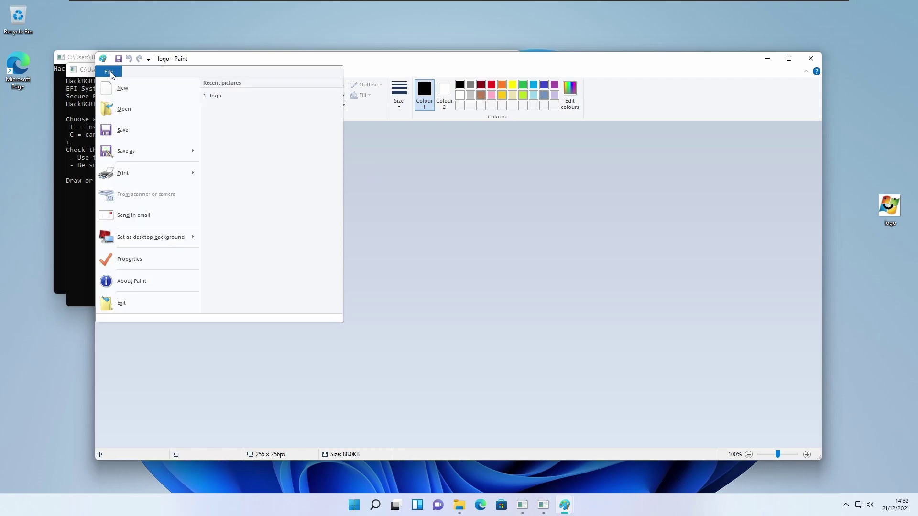
left_click(129, 158)
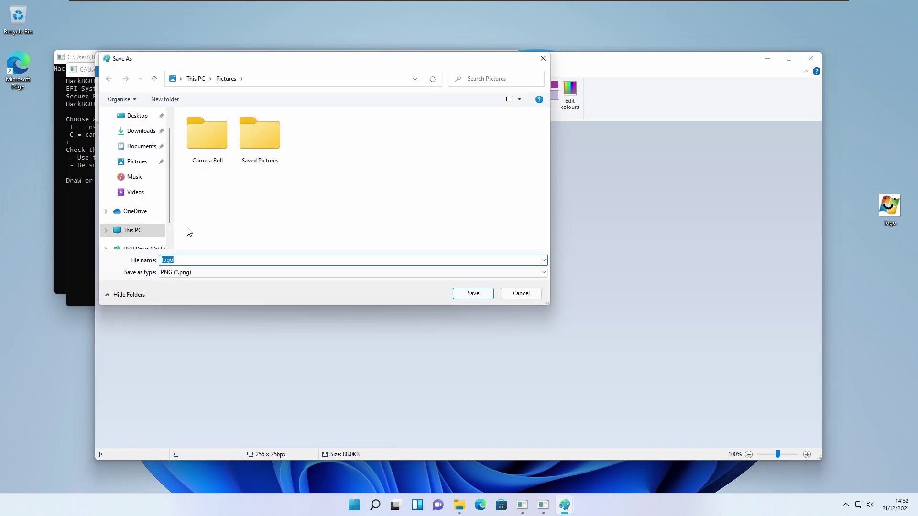
left_click(199, 272)
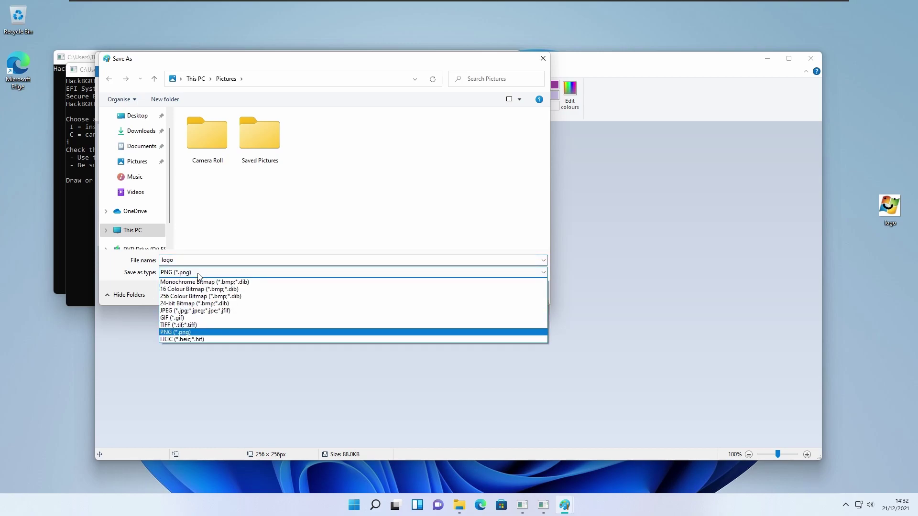
left_click(199, 304)
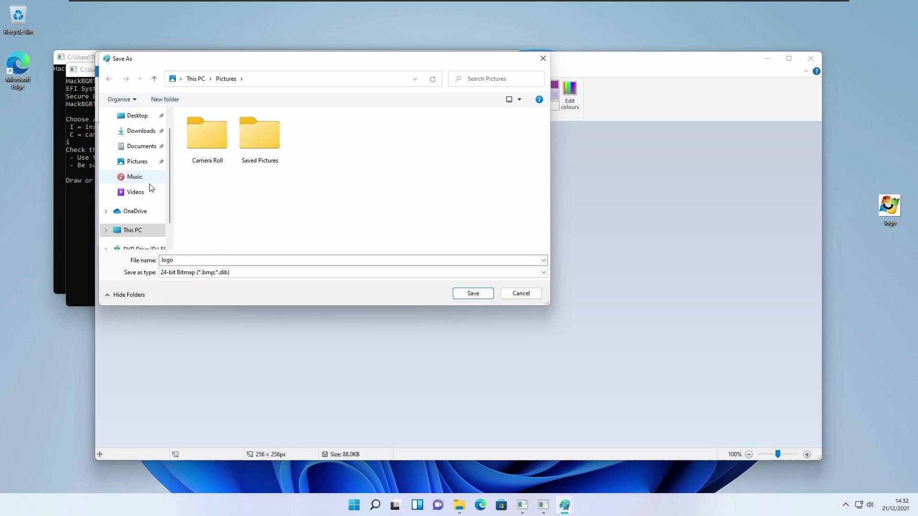
left_click(133, 120)
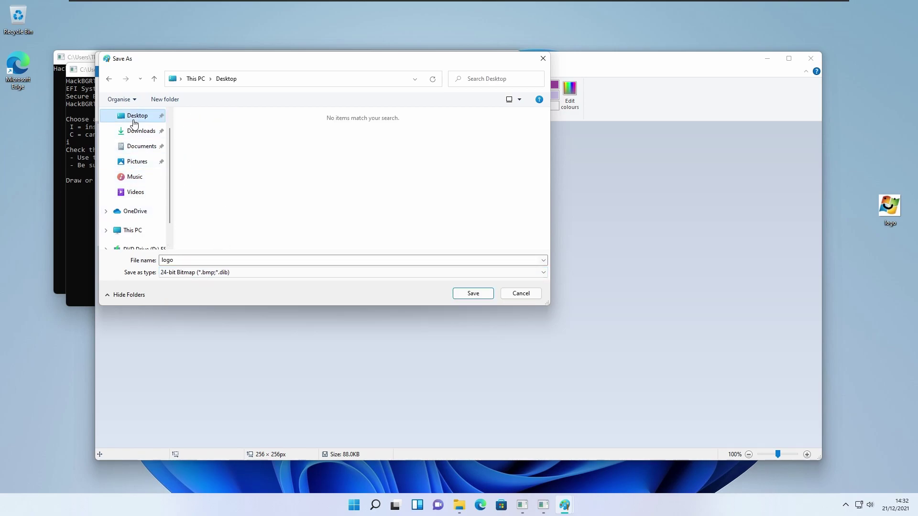
left_click(471, 293)
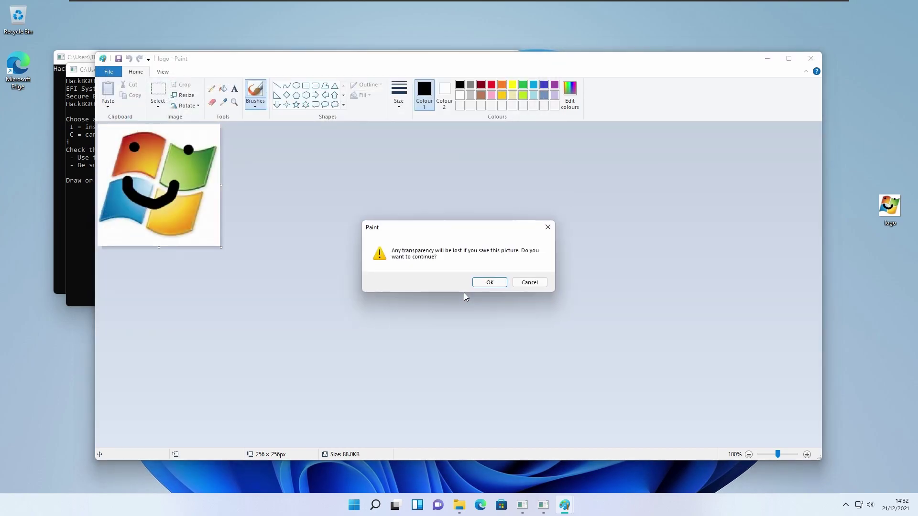
left_click(490, 283)
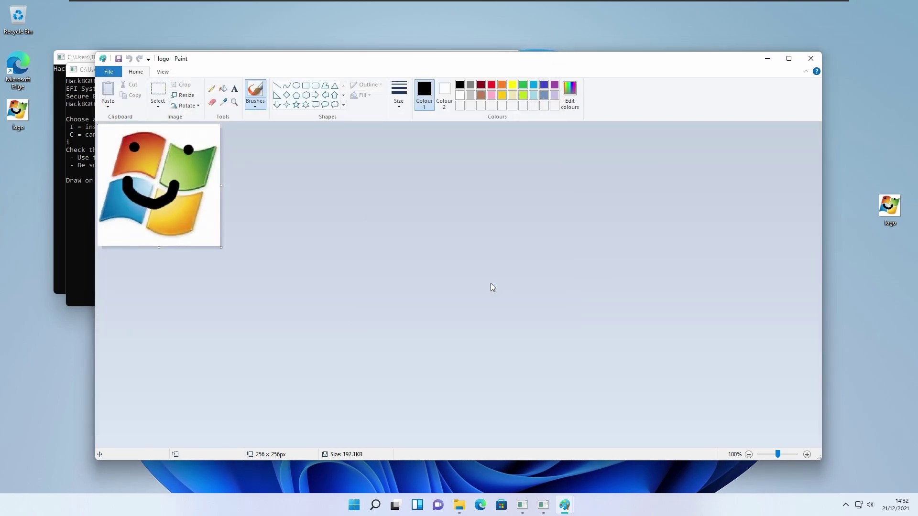
- Check logo.bmp in Photos, then arrange the splash and logo Paint windows, logo in front
double_click(14, 115)
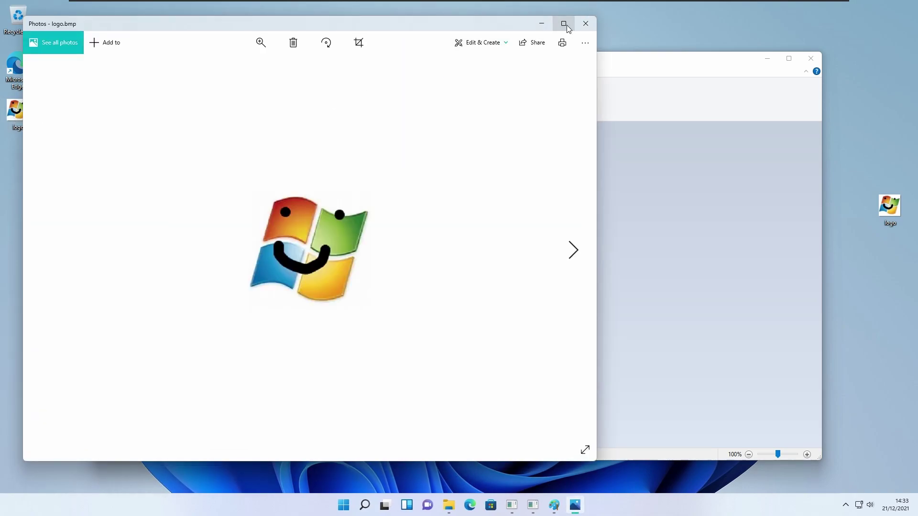
left_click(584, 23)
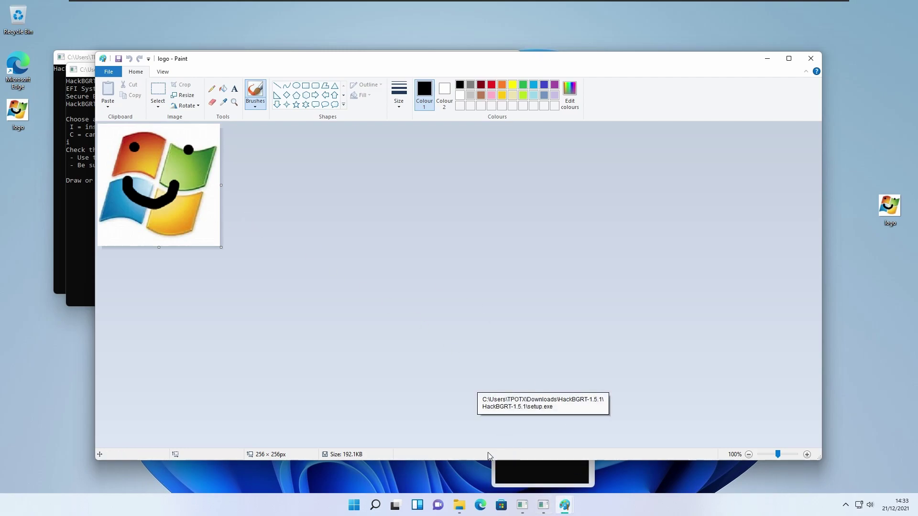
mouse_move(566, 484)
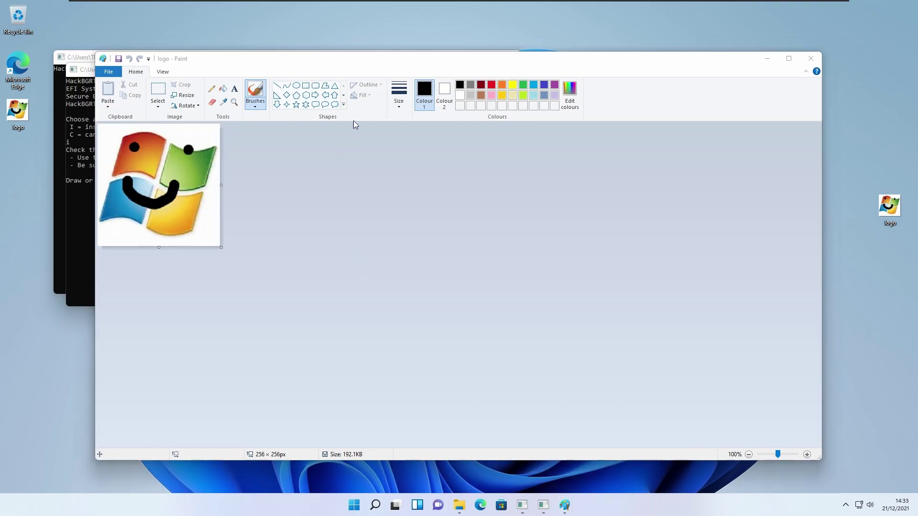
mouse_move(397, 60)
left_mouse_down()
mouse_move(464, 95)
mouse_move(512, 144)
mouse_move(479, 132)
left_mouse_up()
mouse_move(375, 62)
left_mouse_down()
mouse_move(565, 133)
mouse_move(403, 56)
mouse_move(330, 1)
left_mouse_up()
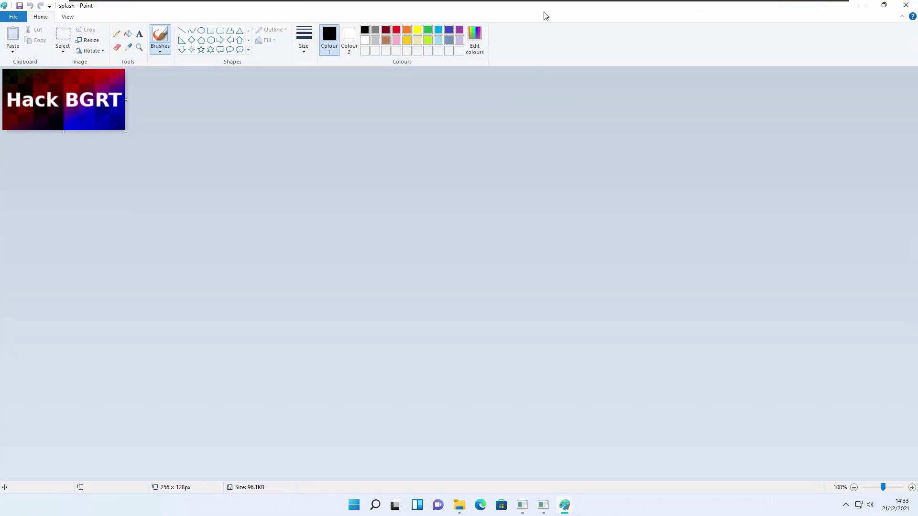
mouse_move(549, 6)
left_mouse_down()
mouse_move(527, 107)
mouse_move(425, 55)
left_mouse_up()
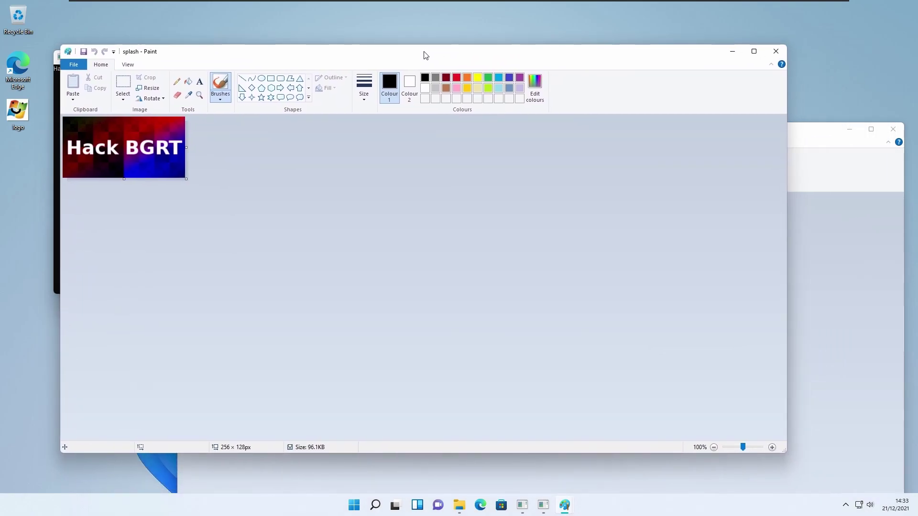
left_click(794, 134)
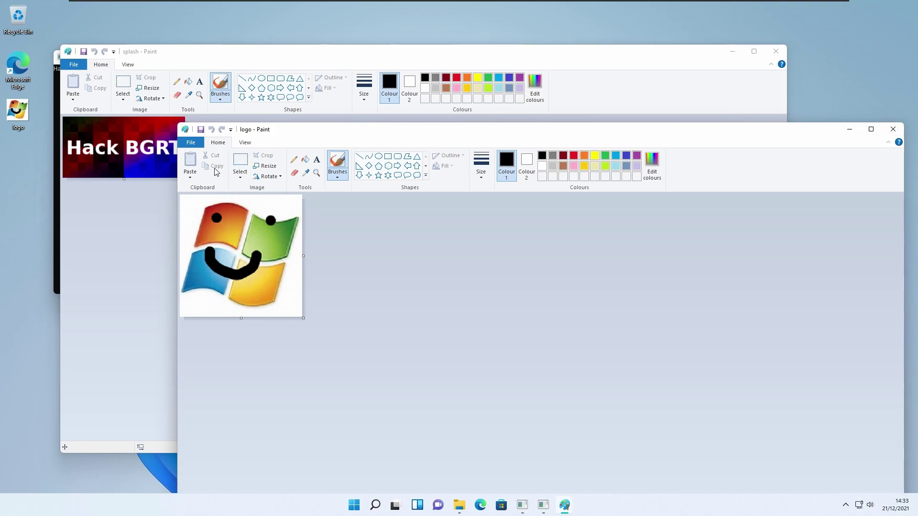
- Resize the logo to 100 × 100 pixels with Maintain aspect ratio kept
left_click(265, 166)
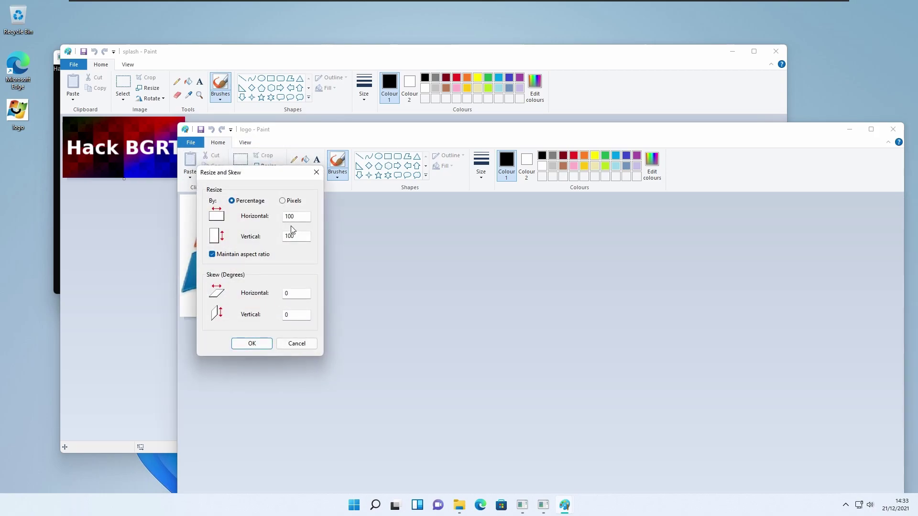
left_click(293, 201)
key("Tab")
type("100")
left_click(253, 345)
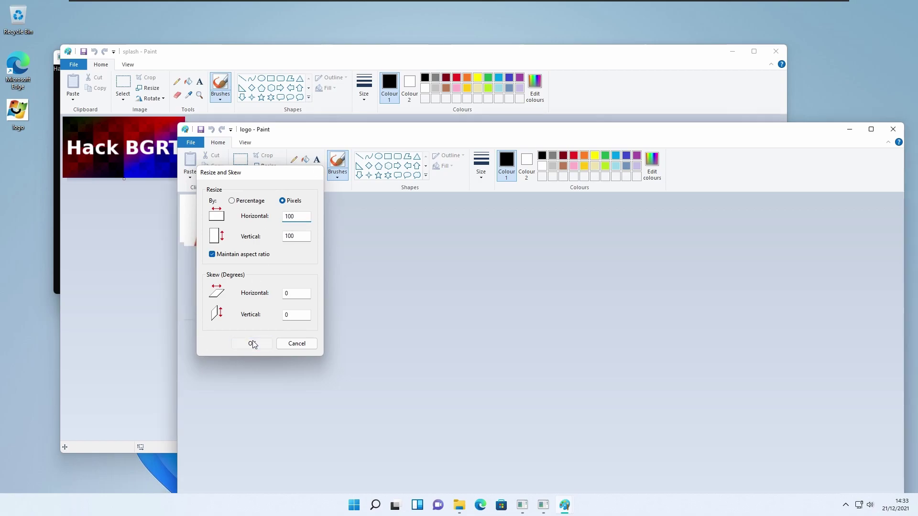